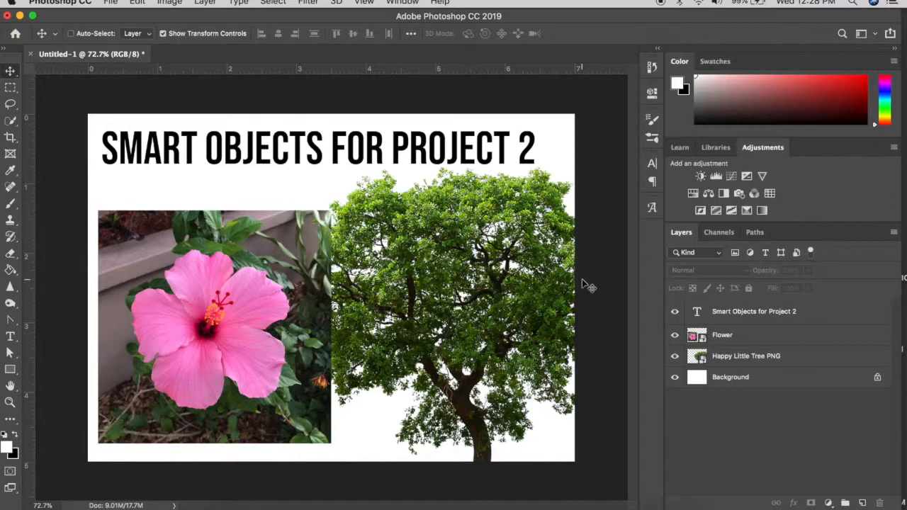
# - Move the flower photo slightly up and to the right over the tree's edge, and convert its layer to a smart object
pyautogui.click(752, 338)
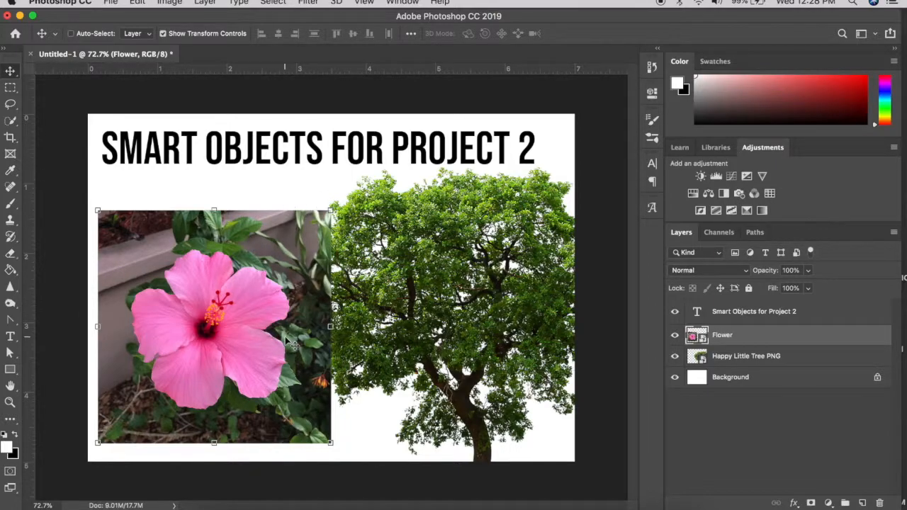
pyautogui.moveTo(267, 333); pyautogui.dragTo(291, 320)
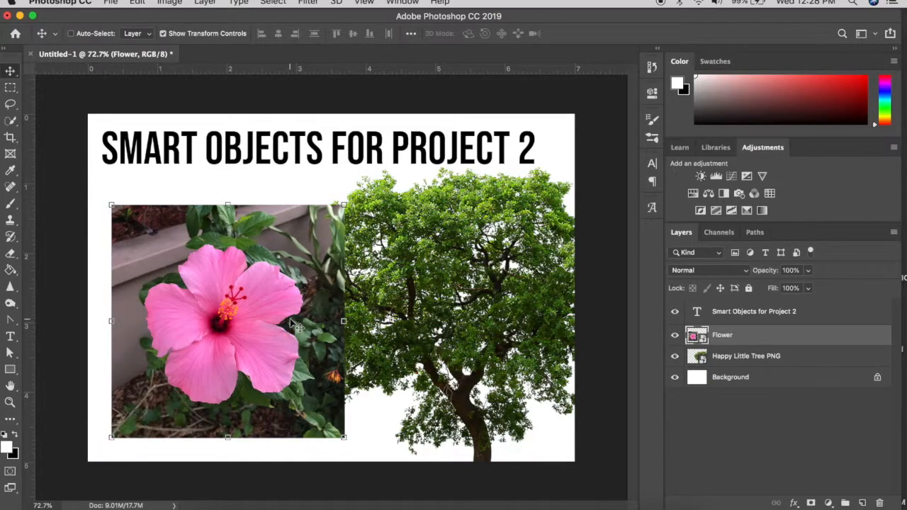
pyautogui.click(209, 3)
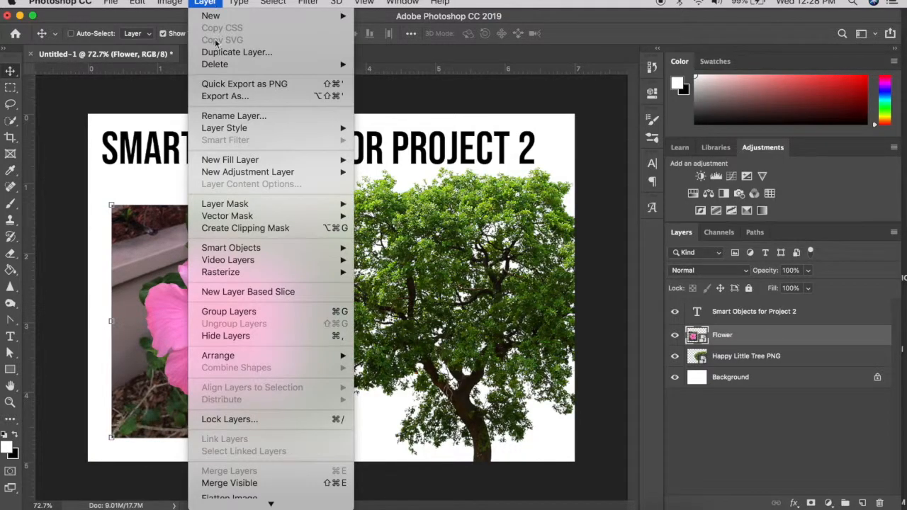
pyautogui.moveTo(253, 248)
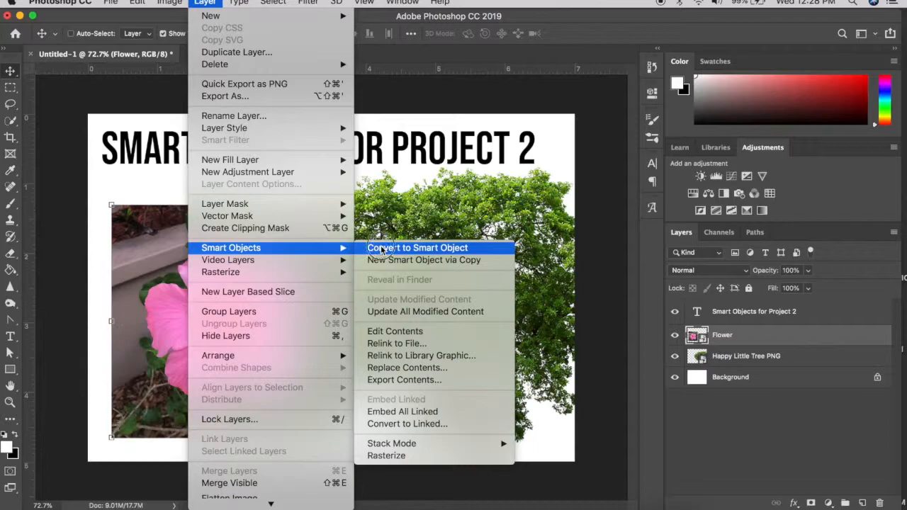
pyautogui.click(383, 248)
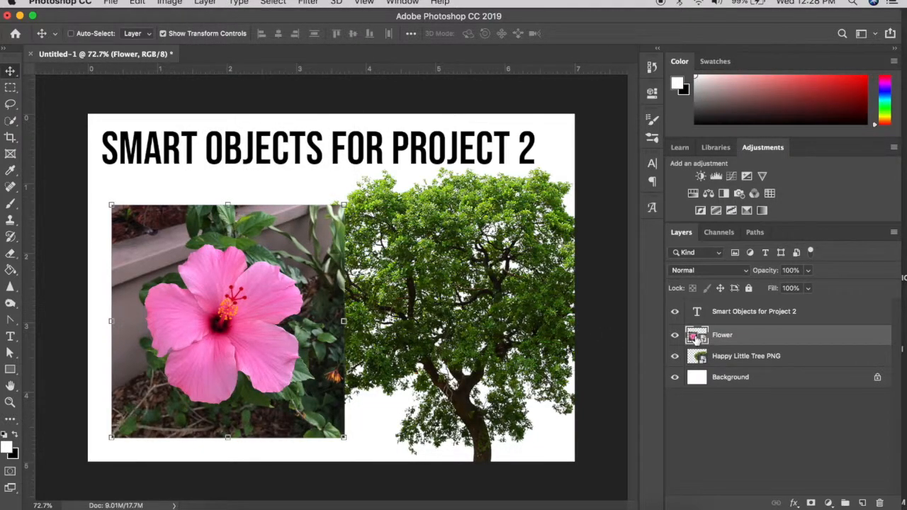
# - Open the flower smart object's contents and add a Hue/Saturation adjustment layer with increased saturation
pyautogui.doubleClick(697, 338)
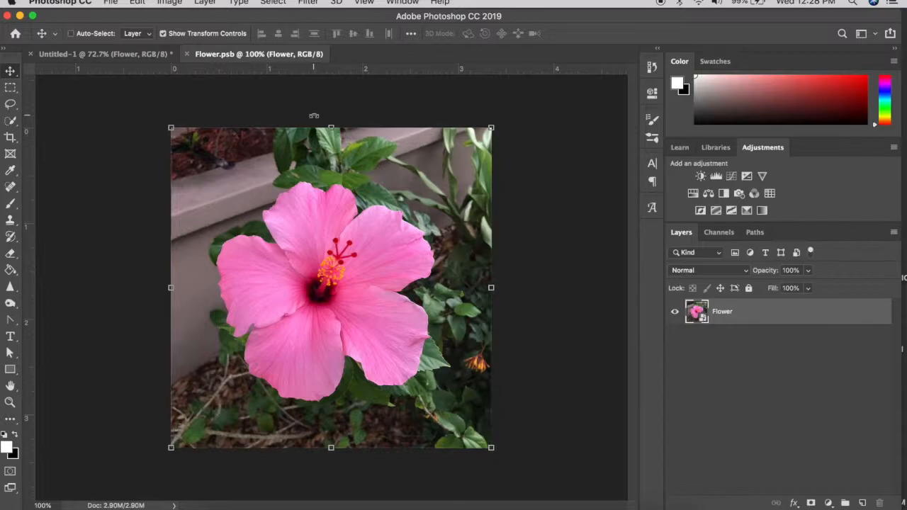
pyautogui.click(691, 193)
pyautogui.moveTo(543, 203); pyautogui.dragTo(571, 207)
pyautogui.click(616, 89)
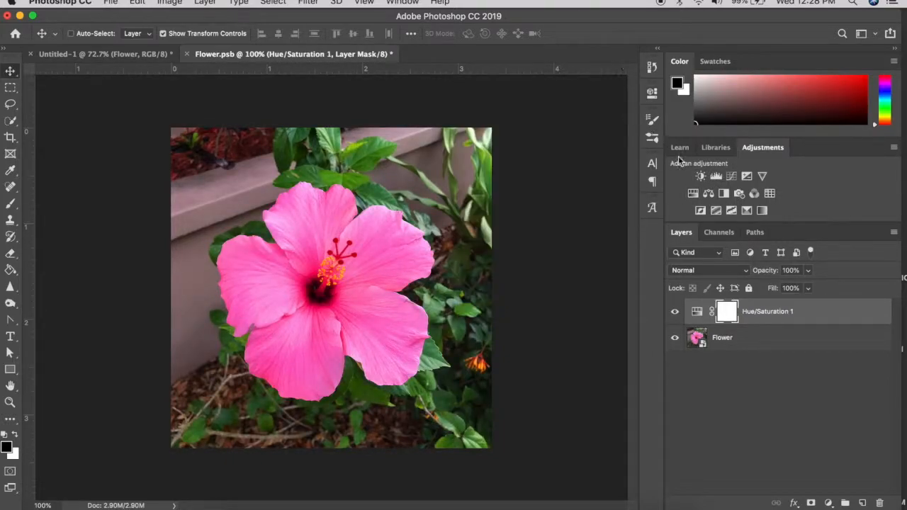
# - Add a Brightness/Contrast adjustment layer that slightly brightens the flower photo
pyautogui.click(701, 176)
pyautogui.moveTo(543, 165); pyautogui.dragTo(552, 168)
pyautogui.click(616, 88)
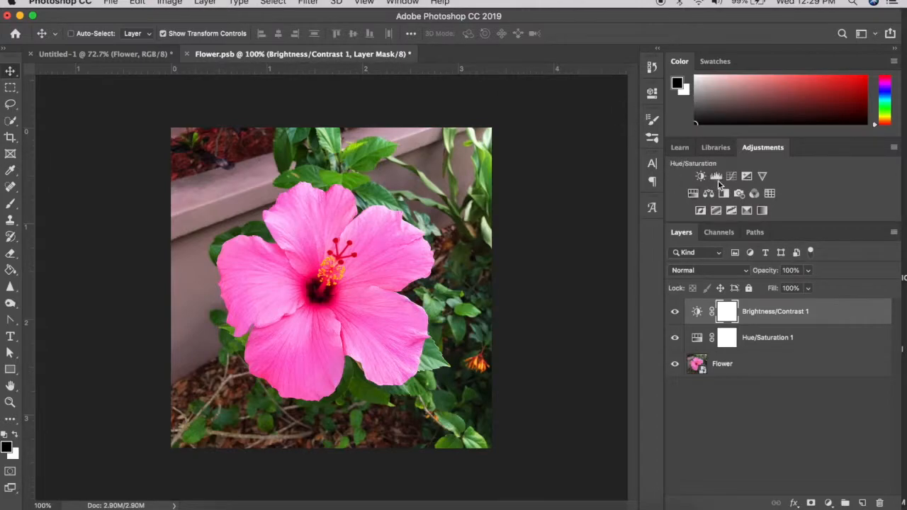
# - On a new empty layer, remove the petal-edge blemish and the small orange flower with a 49 px Spot Healing Brush
pyautogui.click(863, 503)
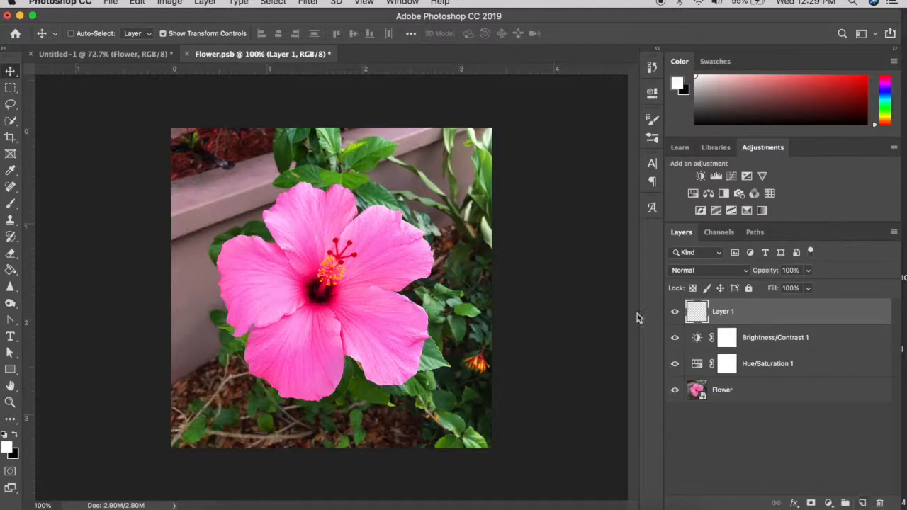
pyautogui.click(10, 189)
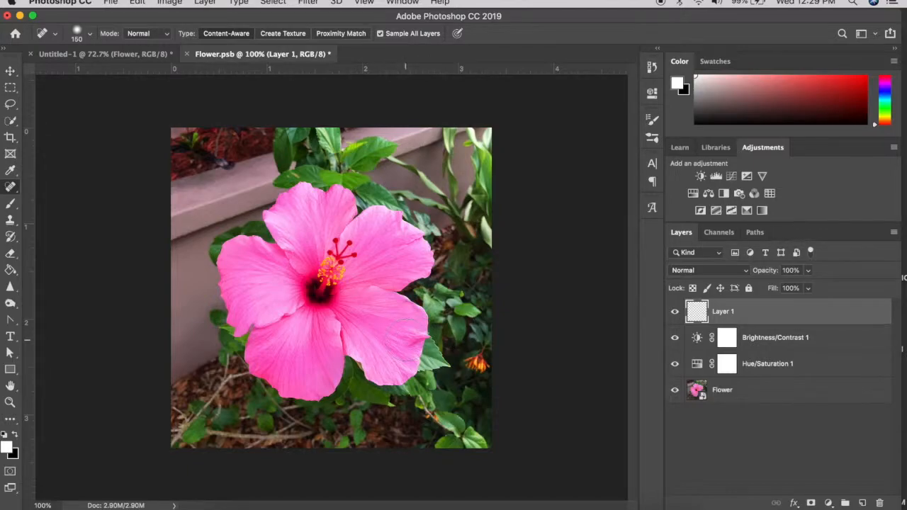
pyautogui.click(89, 34)
pyautogui.moveTo(95, 69); pyautogui.dragTo(50, 71)
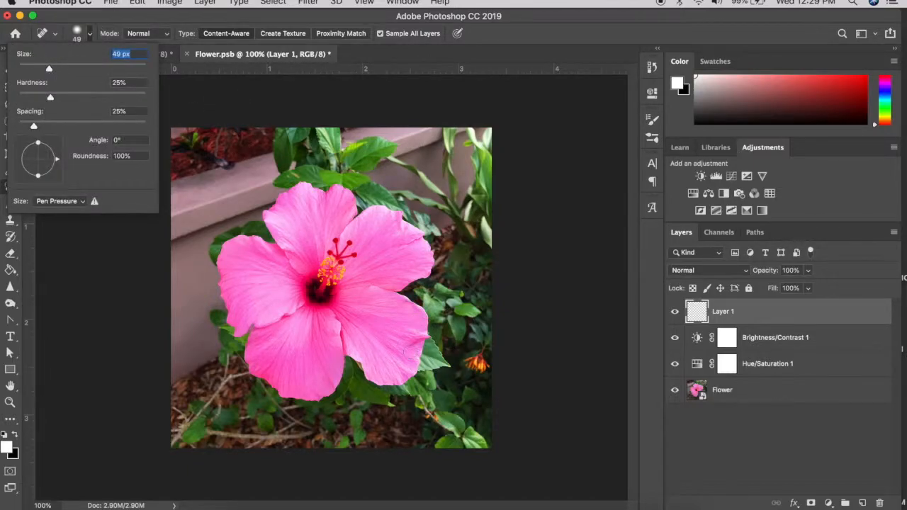
pyautogui.click(413, 341)
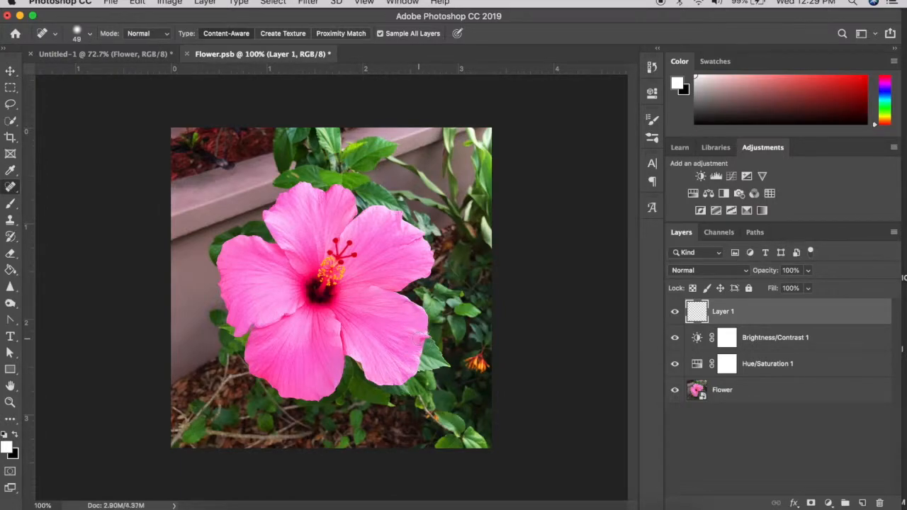
pyautogui.click(478, 364)
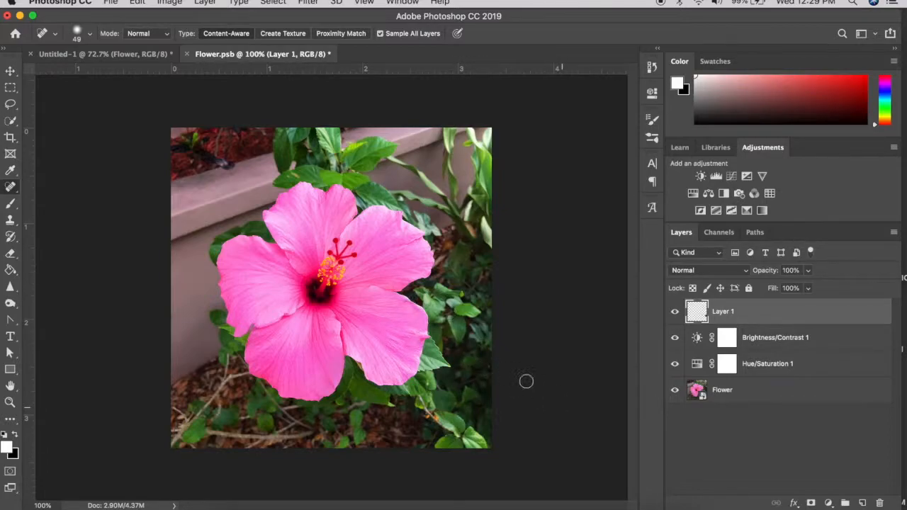
# - Save the edited Flower.psb contents and return to the Untitled-1 composition
pyautogui.click(111, 2)
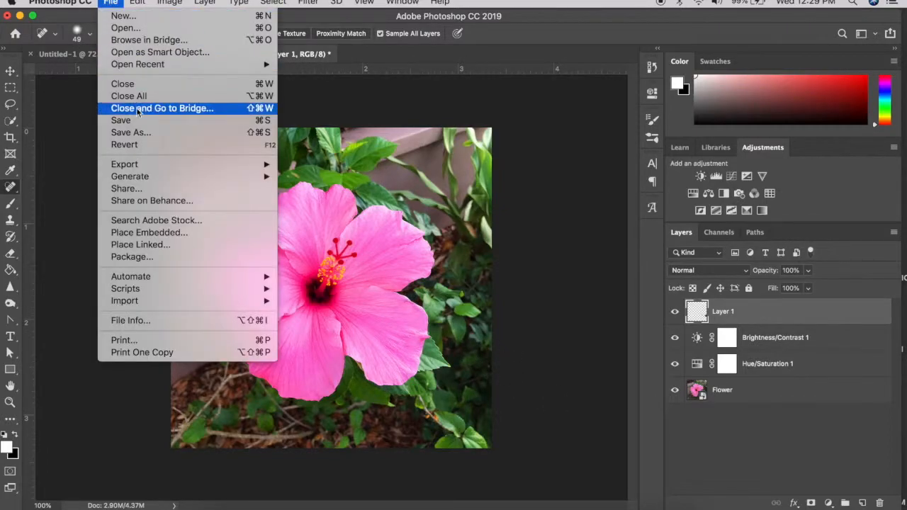
pyautogui.click(140, 121)
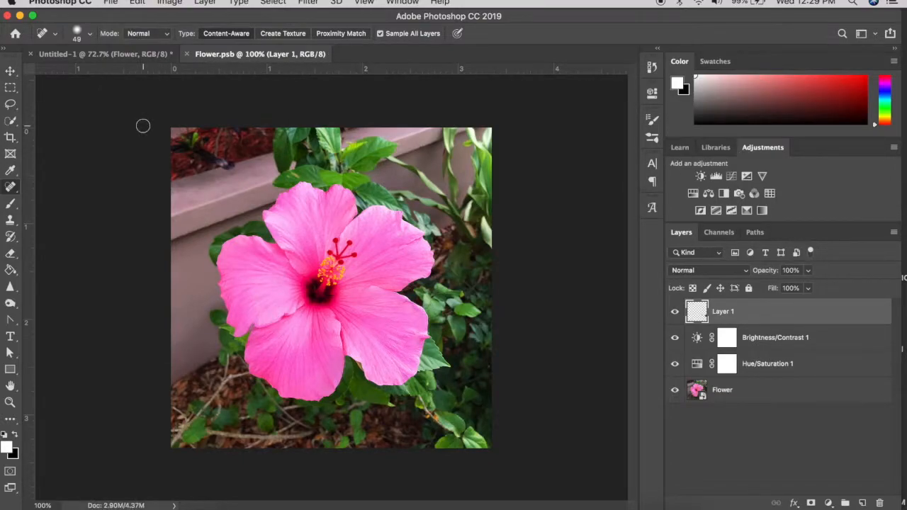
pyautogui.click(148, 55)
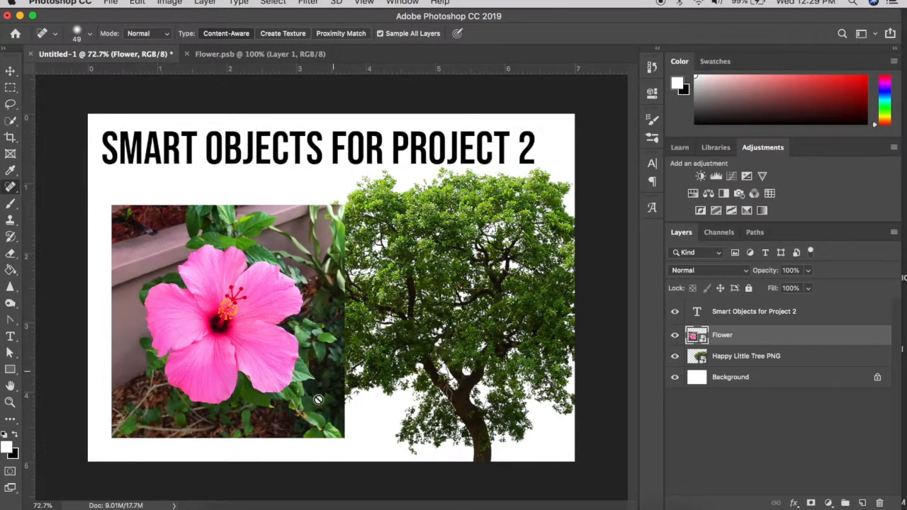
pyautogui.click(234, 54)
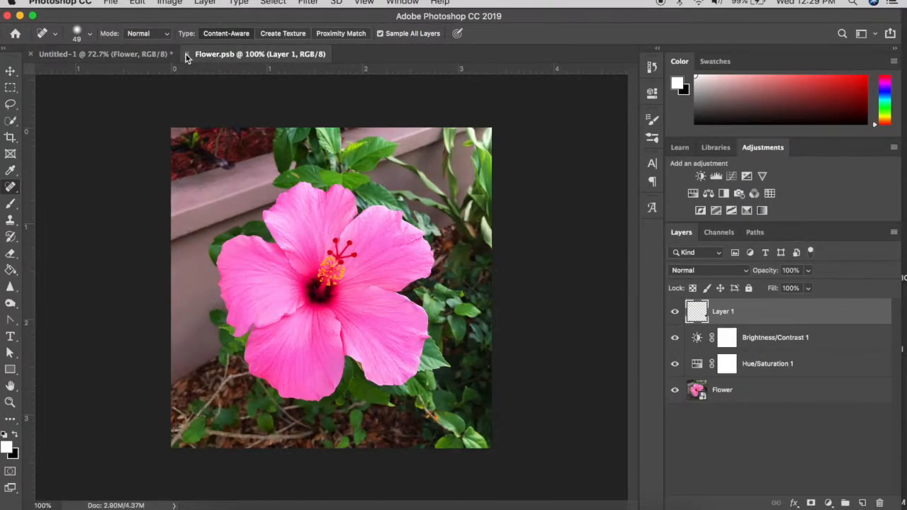
pyautogui.click(107, 54)
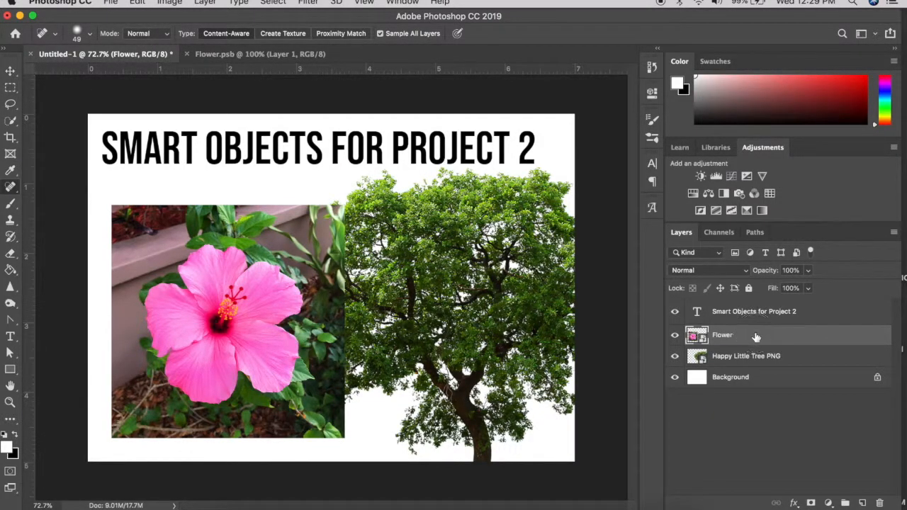
# - Select the pink blossom with the Quick Selection tool and hide its background with a layer mask
pyautogui.click(9, 122)
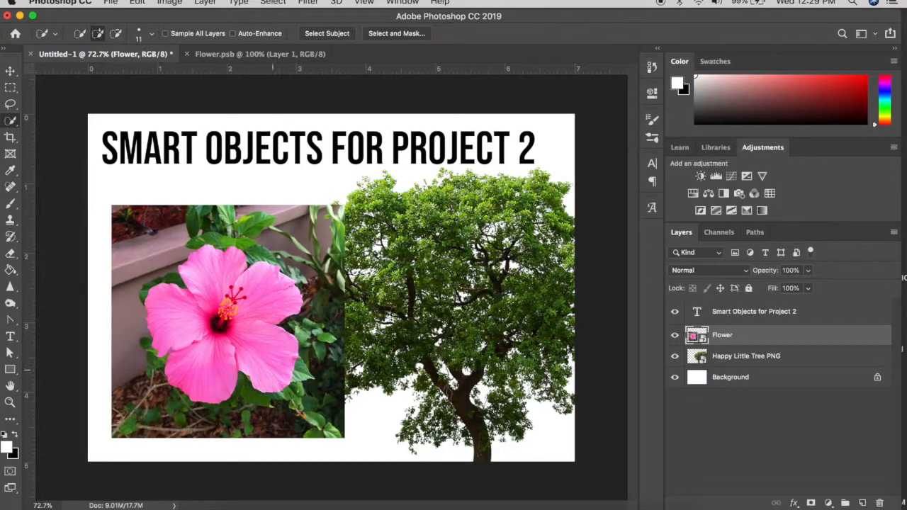
pyautogui.moveTo(276, 386)
pyautogui.mouseDown()
pyautogui.moveTo(287, 348)
pyautogui.moveTo(246, 326)
pyautogui.moveTo(213, 290)
pyautogui.moveTo(185, 297)
pyautogui.moveTo(183, 323)
pyautogui.mouseUp()
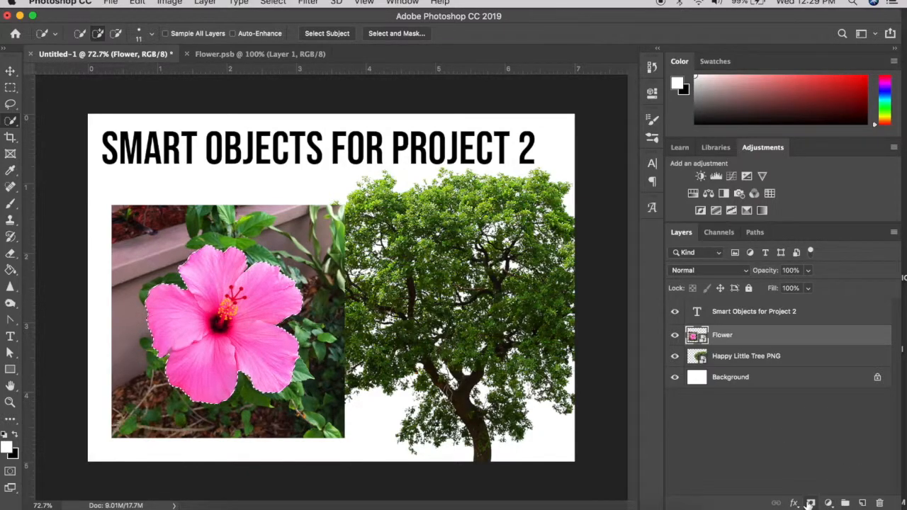
pyautogui.click(810, 503)
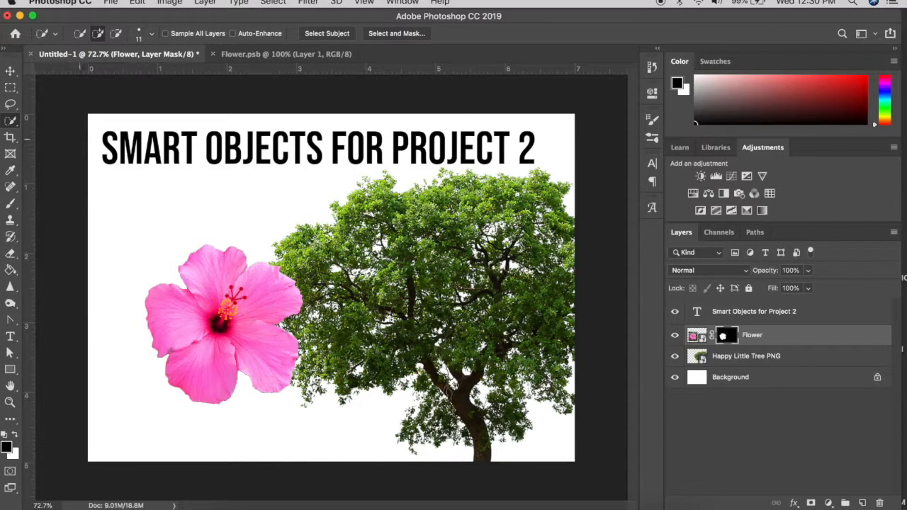
# - Scale the masked flower down to less than half its size and place it on the left side of the tree
pyautogui.click(10, 71)
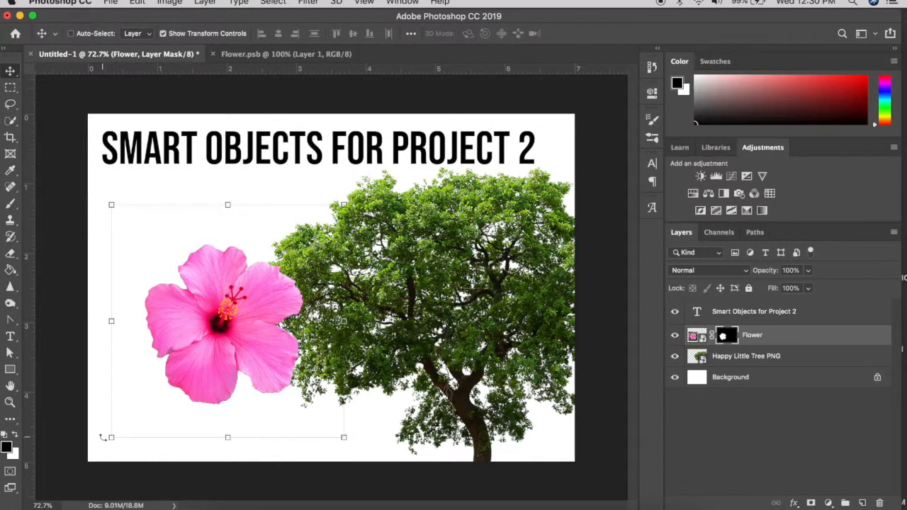
pyautogui.moveTo(112, 438); pyautogui.dragTo(251, 297)
pyautogui.moveTo(312, 266); pyautogui.dragTo(332, 316)
# - Duplicate the Flower layer and move the copy to the tree's lower right, beside the trunk
pyautogui.click(775, 335)
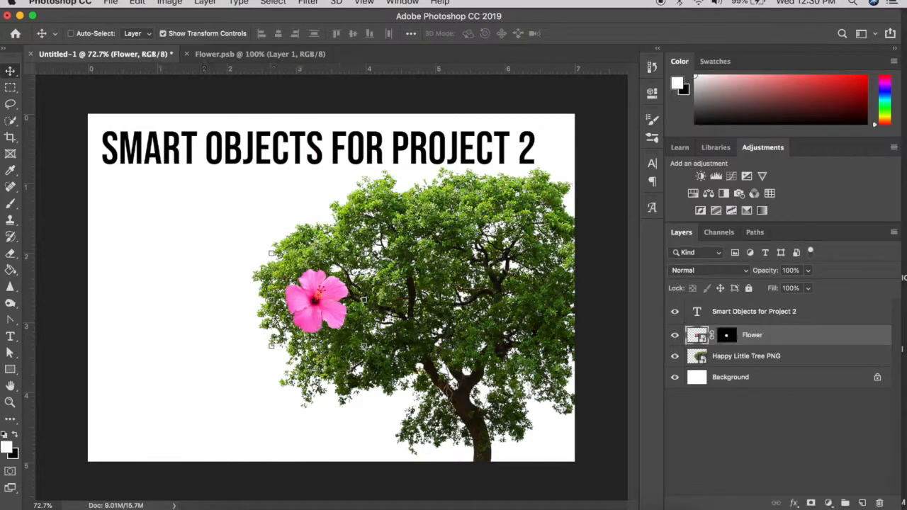
pyautogui.click(210, 3)
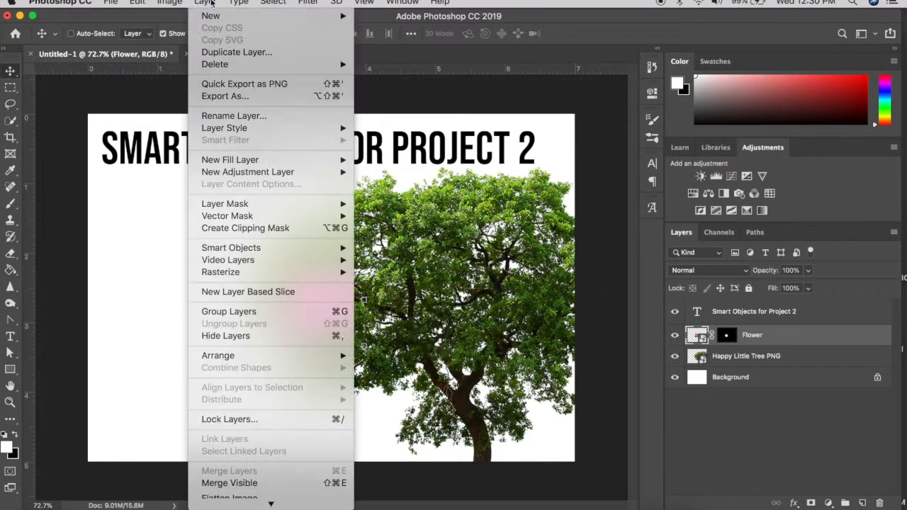
pyautogui.click(233, 52)
pyautogui.click(725, 263)
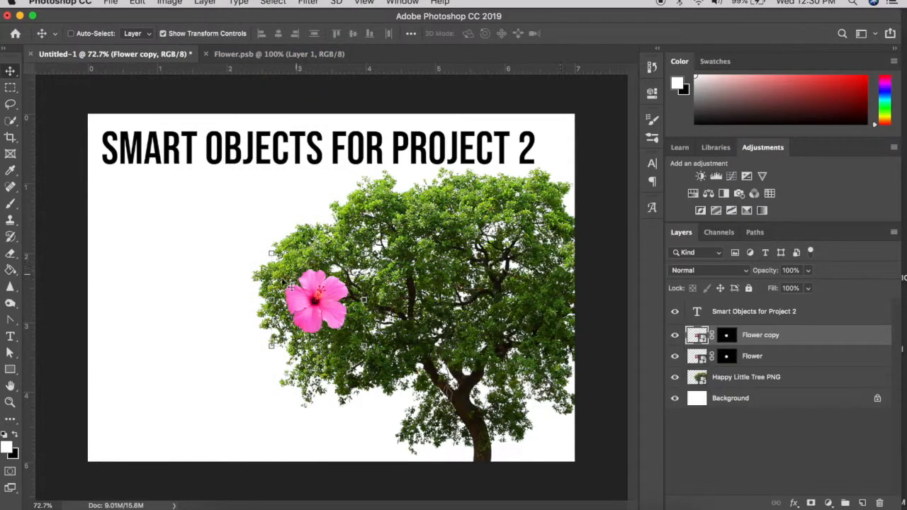
pyautogui.moveTo(339, 311); pyautogui.dragTo(519, 376)
# - Duplicate the Flower copy layer and place the new blossom in the upper middle of the tree
pyautogui.click(785, 341)
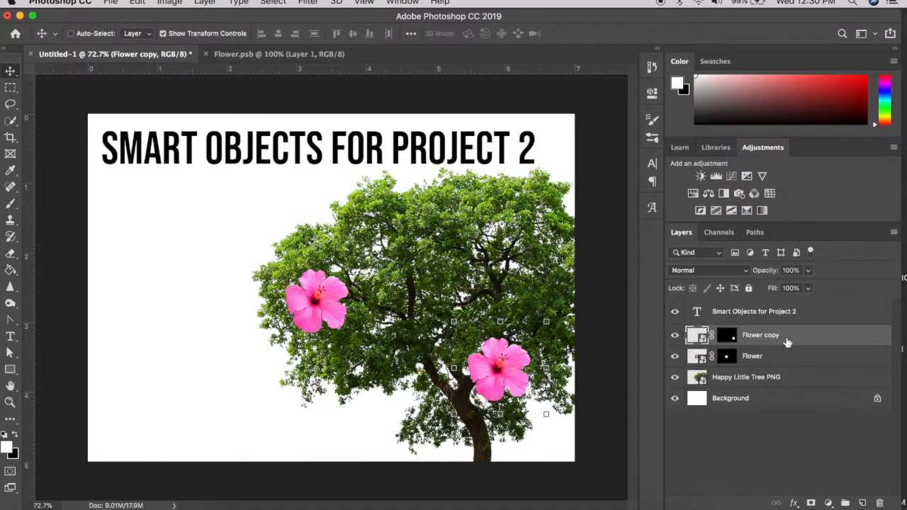
pyautogui.moveTo(792, 341); pyautogui.dragTo(800, 320)
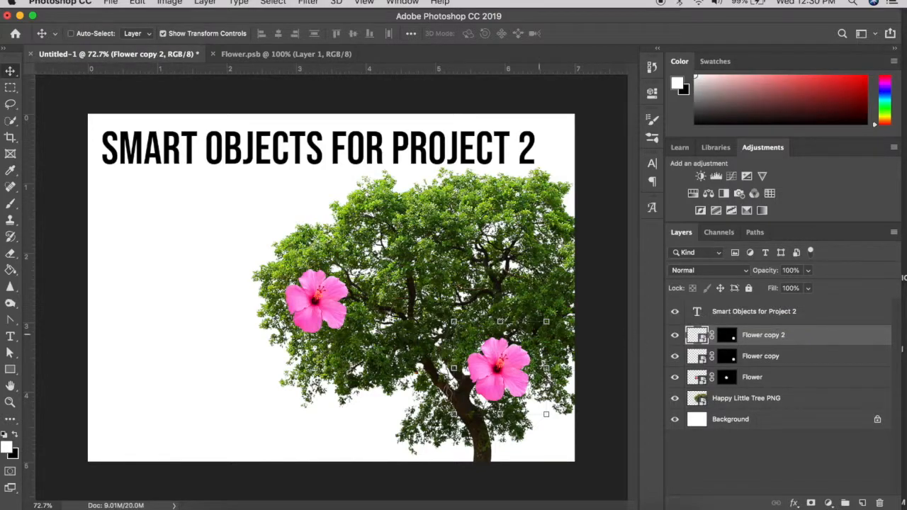
pyautogui.moveTo(517, 369); pyautogui.dragTo(460, 285)
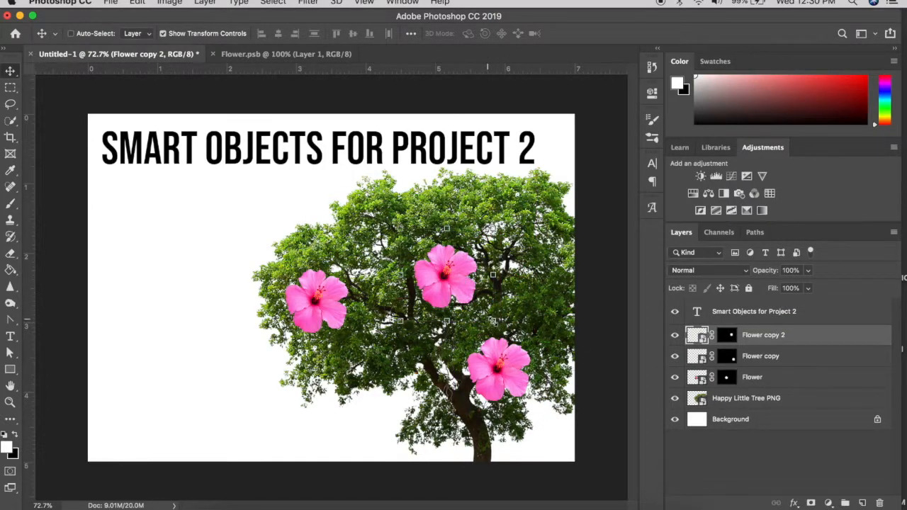
# - Scale the blossom in the upper middle of the tree down proportionally to 70.82%
pyautogui.press('super+t')
pyautogui.moveTo(487, 312); pyautogui.dragTo(462, 289)
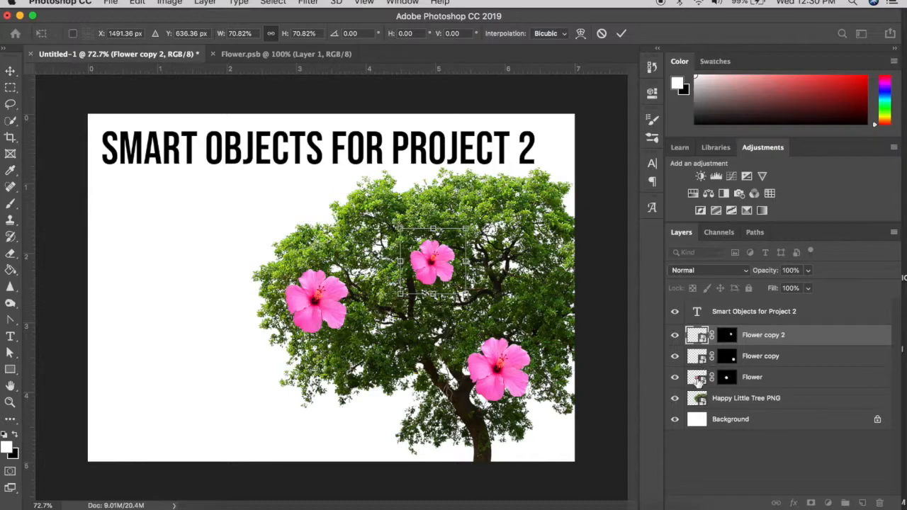
pyautogui.click(621, 33)
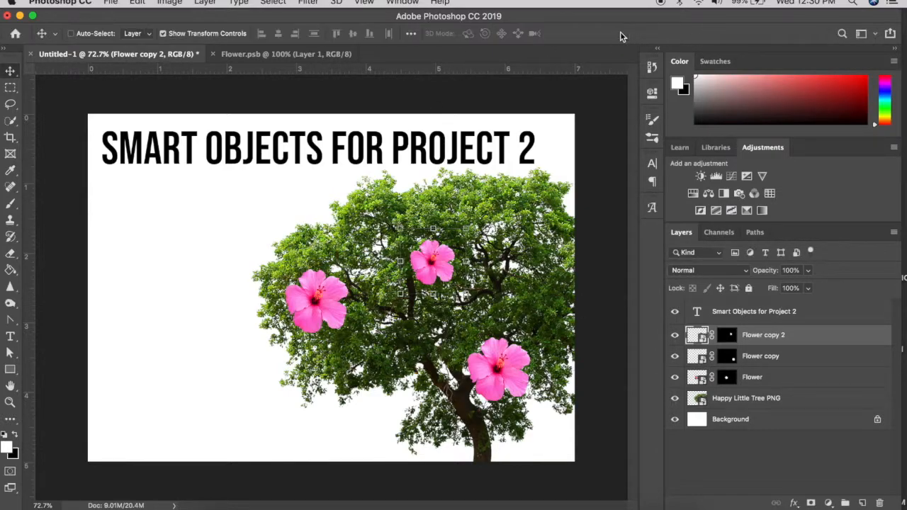
# - Close Flower.psb and reopen the smart object contents from the Flower copy layer
pyautogui.click(213, 54)
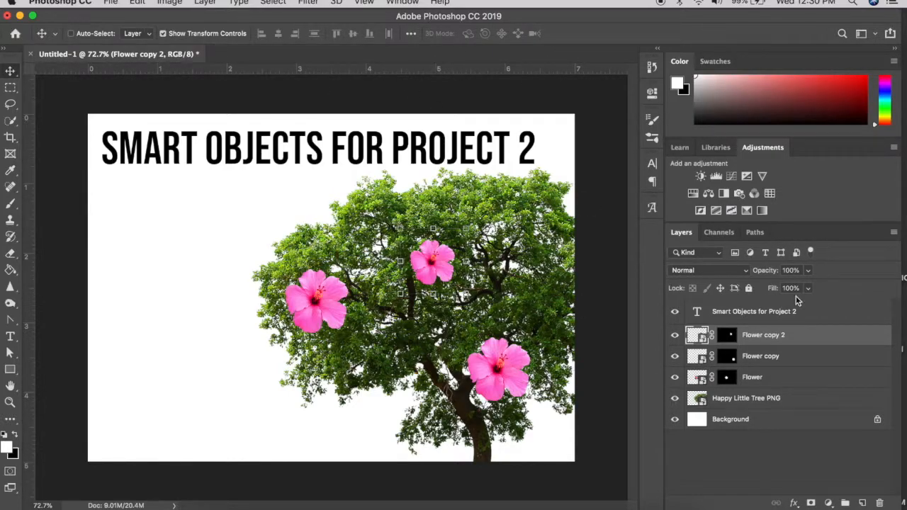
pyautogui.click(694, 358)
pyautogui.doubleClick(695, 358)
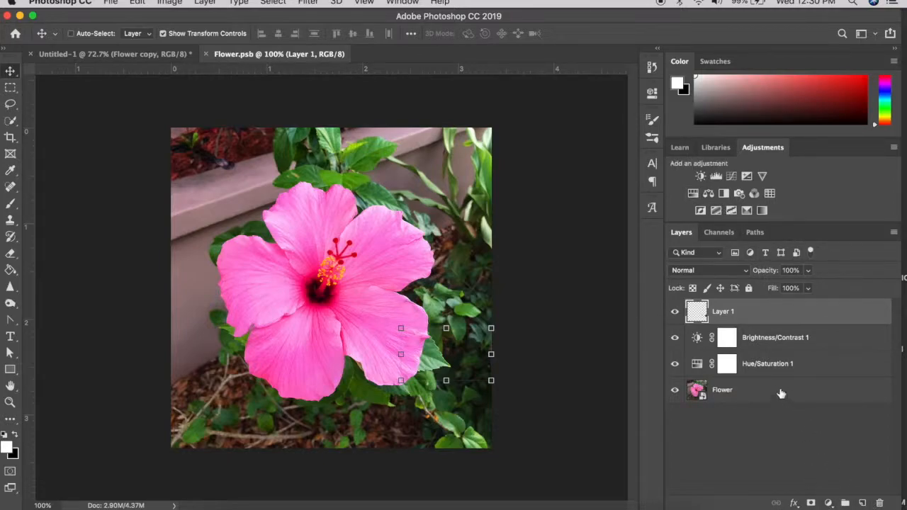
# - Add a Solid Color fill layer in bright cyan, #0bf1f4, above the other layers of the flower contents
pyautogui.click(829, 503)
pyautogui.click(855, 263)
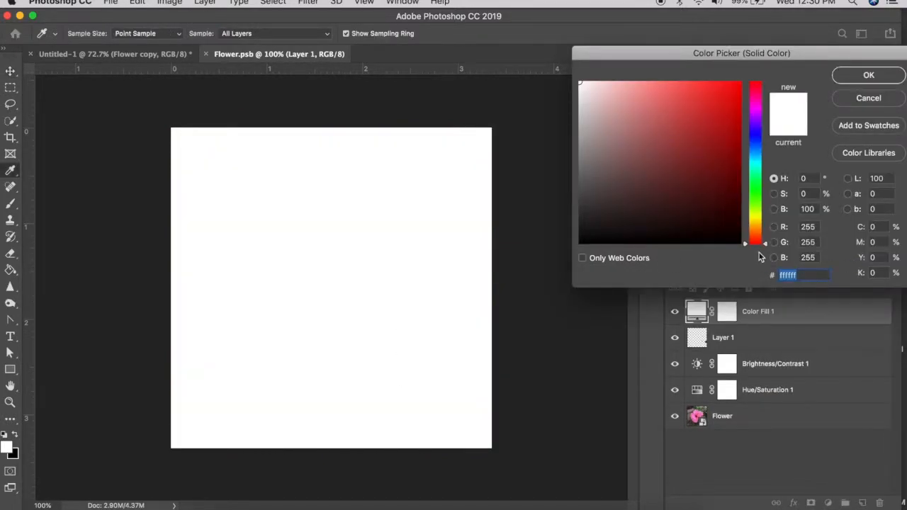
pyautogui.moveTo(764, 246); pyautogui.dragTo(760, 163)
pyautogui.click(735, 88)
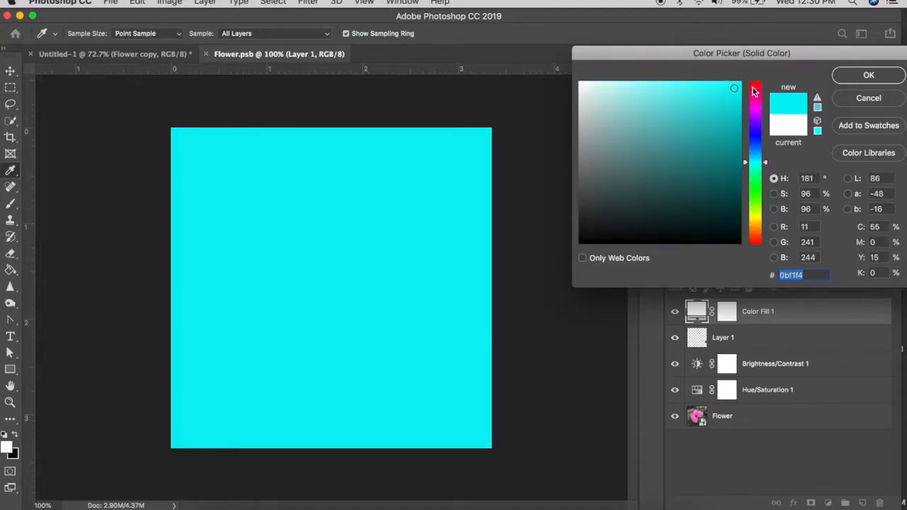
pyautogui.click(868, 78)
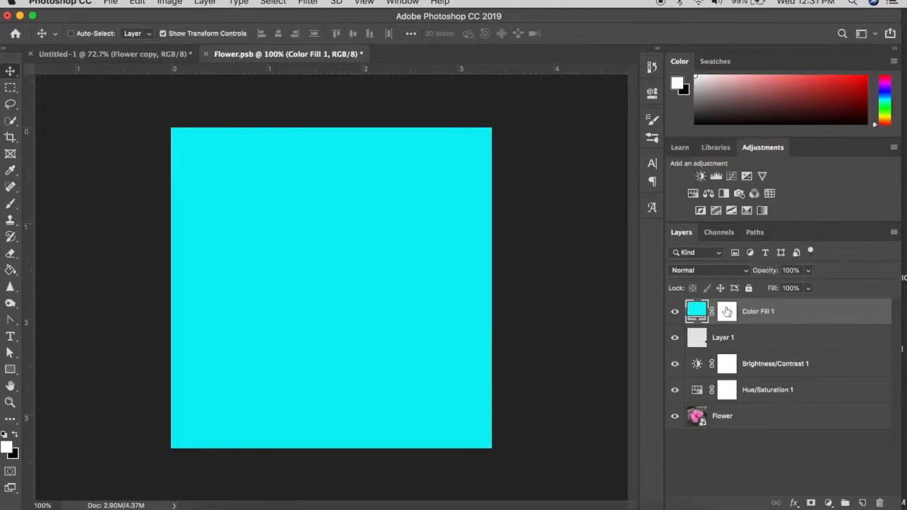
# - Invert the Color Fill 1 layer mask to black and set the layer's blend mode to Overlay
pyautogui.click(727, 312)
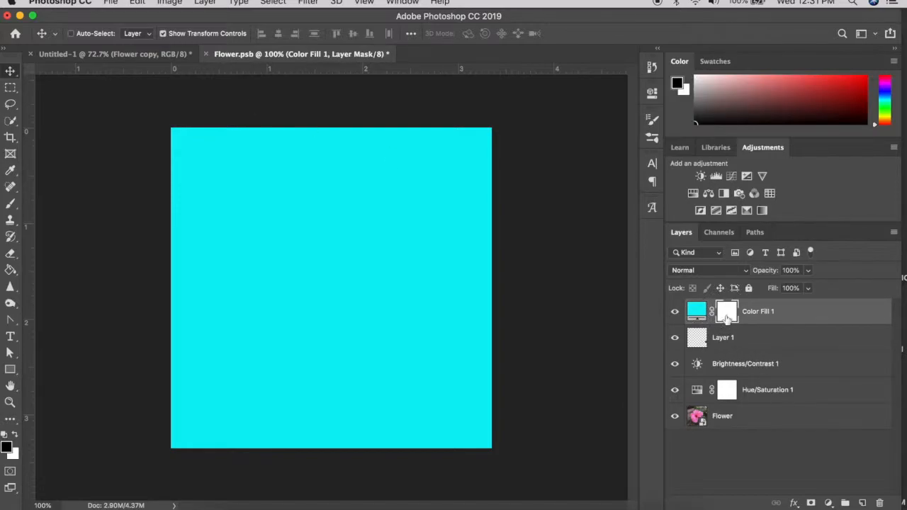
pyautogui.click(727, 319)
pyautogui.press('super+i')
pyautogui.click(705, 270)
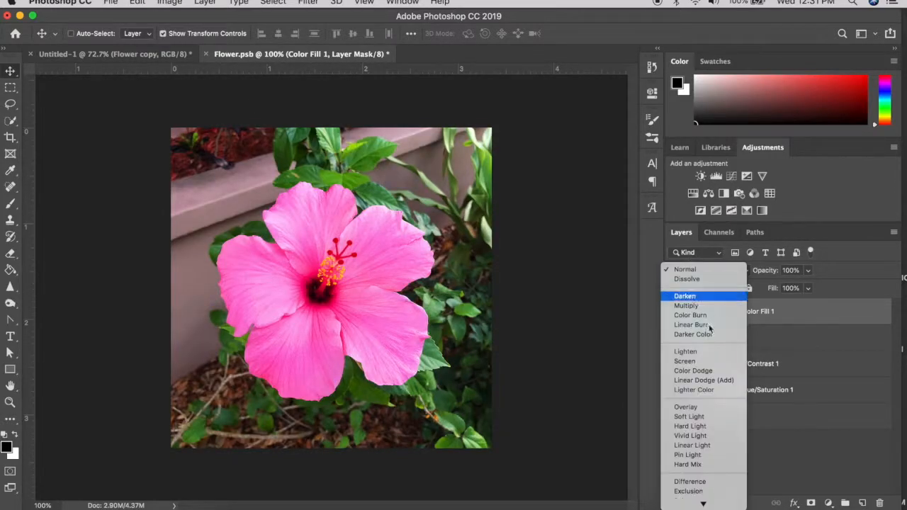
pyautogui.click(718, 409)
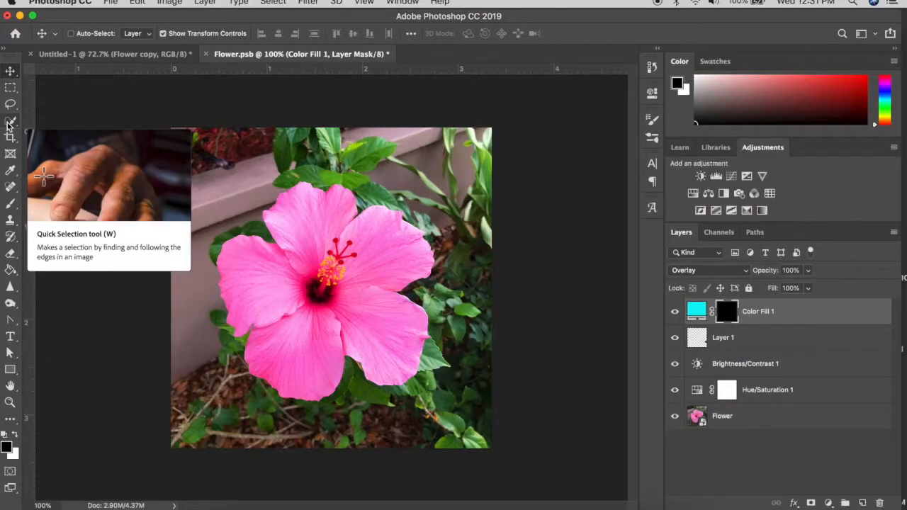
# - Paint white over the flower's petals on the Color Fill 1 mask with the 134 px soft Brush
pyautogui.click(10, 204)
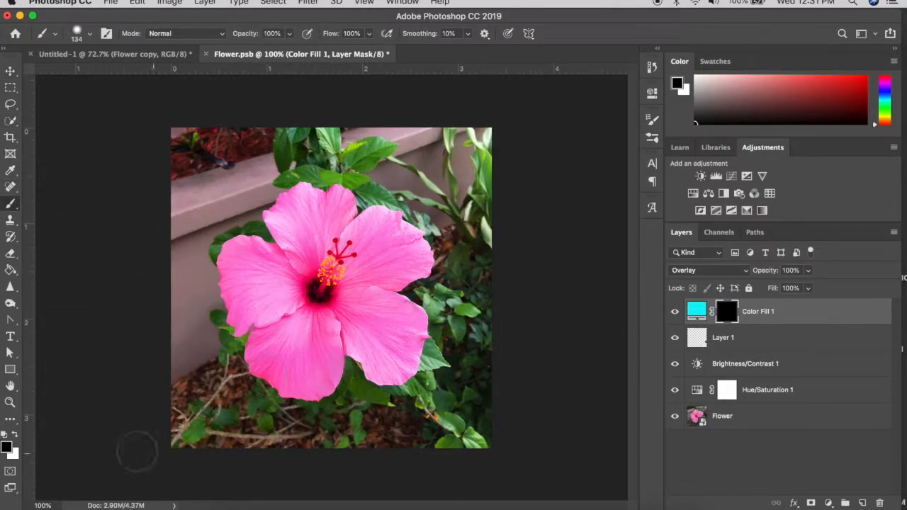
pyautogui.click(15, 435)
pyautogui.moveTo(266, 354)
pyautogui.mouseDown()
pyautogui.moveTo(280, 365)
pyautogui.moveTo(262, 363)
pyautogui.moveTo(314, 360)
pyautogui.moveTo(304, 382)
pyautogui.moveTo(285, 377)
pyautogui.moveTo(317, 381)
pyautogui.moveTo(324, 294)
pyautogui.moveTo(304, 323)
pyautogui.moveTo(299, 307)
pyautogui.moveTo(263, 292)
pyautogui.moveTo(261, 310)
pyautogui.moveTo(238, 317)
pyautogui.moveTo(237, 254)
pyautogui.moveTo(296, 274)
pyautogui.moveTo(279, 211)
pyautogui.moveTo(343, 205)
pyautogui.moveTo(312, 274)
pyautogui.moveTo(382, 223)
pyautogui.moveTo(417, 260)
pyautogui.moveTo(350, 290)
pyautogui.moveTo(372, 271)
pyautogui.moveTo(344, 321)
pyautogui.moveTo(378, 368)
pyautogui.moveTo(401, 362)
pyautogui.moveTo(412, 326)
pyautogui.moveTo(398, 310)
pyautogui.moveTo(365, 307)
pyautogui.moveTo(396, 340)
pyautogui.moveTo(330, 309)
pyautogui.moveTo(342, 336)
pyautogui.moveTo(313, 274)
pyautogui.moveTo(350, 283)
pyautogui.moveTo(374, 262)
pyautogui.moveTo(414, 259)
pyautogui.mouseUp()
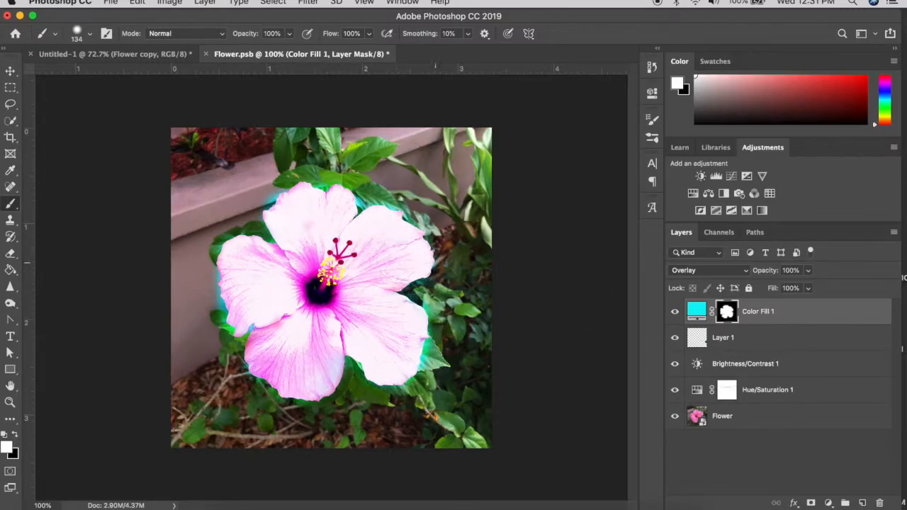
# - Change the blend mode of the Color Fill 1 layer to Color
pyautogui.click(697, 312)
pyautogui.click(709, 272)
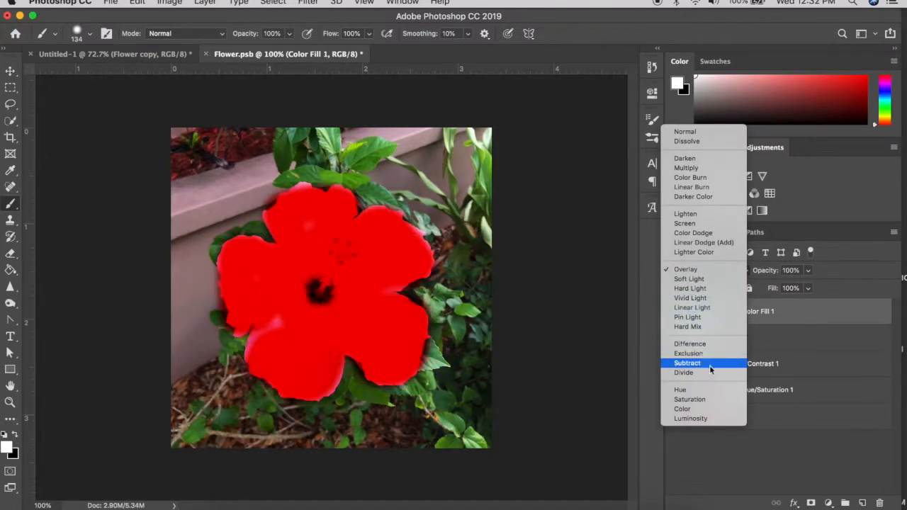
pyautogui.click(700, 409)
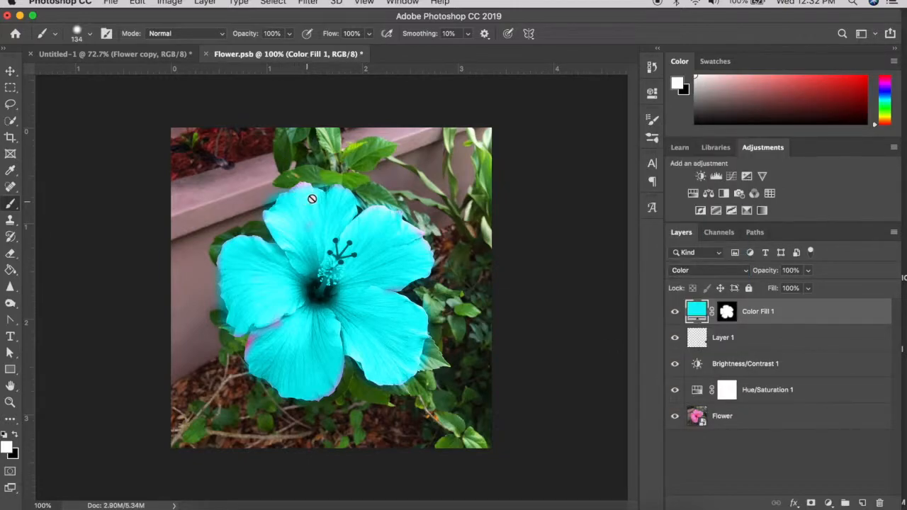
# - Paint white on the Color Fill 1 mask over the remaining pink edges of the lower petal, and deselect the layer
pyautogui.click(728, 313)
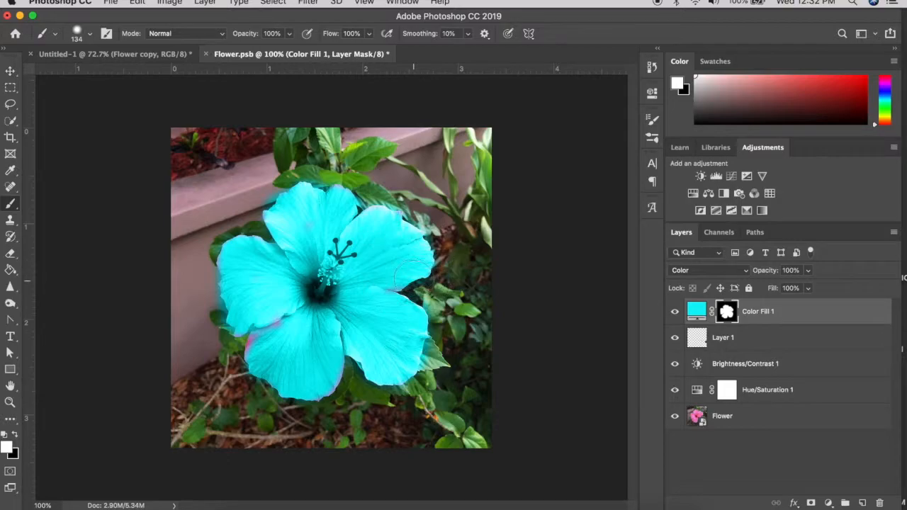
pyautogui.moveTo(280, 361)
pyautogui.mouseDown()
pyautogui.moveTo(255, 340)
pyautogui.moveTo(283, 335)
pyautogui.moveTo(314, 385)
pyautogui.moveTo(330, 382)
pyautogui.moveTo(341, 344)
pyautogui.mouseUp()
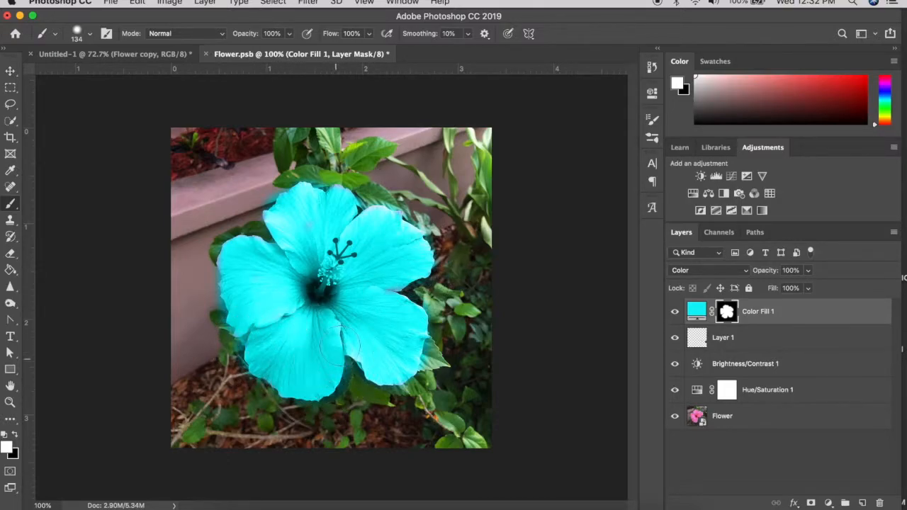
pyautogui.click(810, 464)
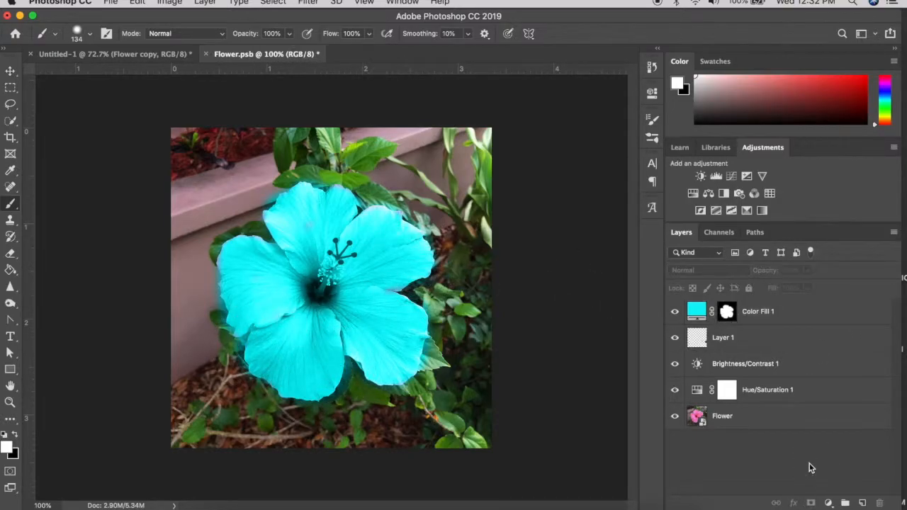
# - Save the recolored flower contents in Flower.psb and return to the Untitled-1 tree document
pyautogui.click(154, 57)
pyautogui.click(275, 55)
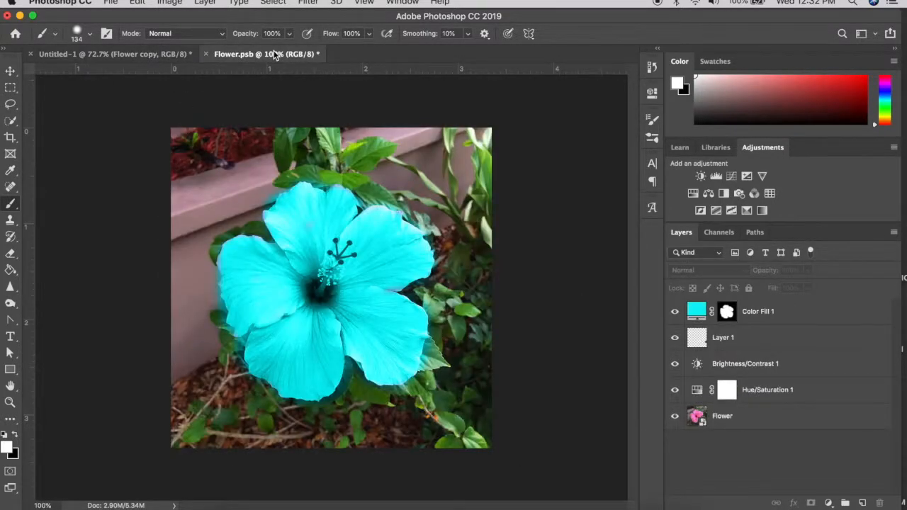
pyautogui.press('super+s')
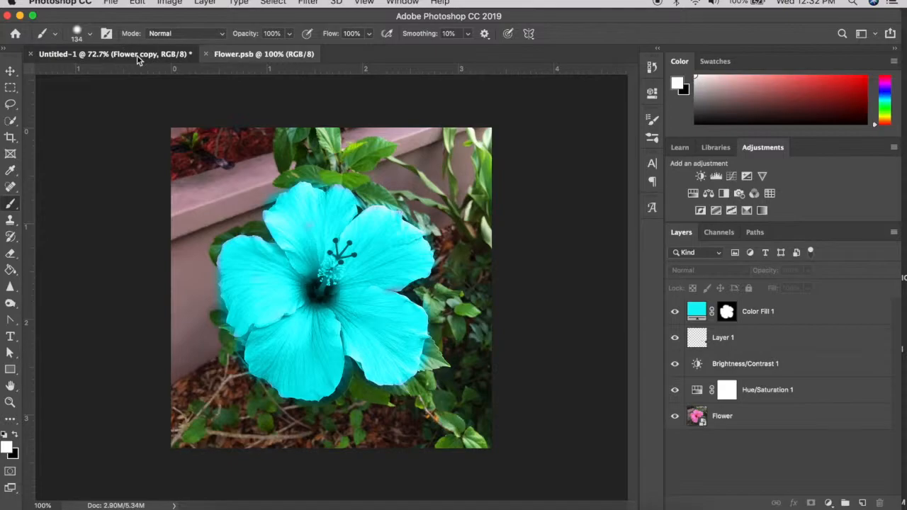
pyautogui.click(136, 55)
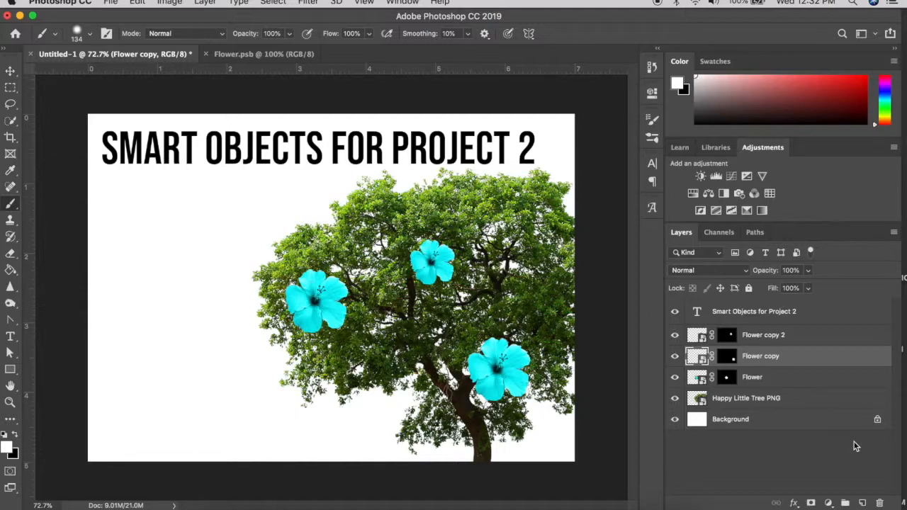
# - Reopen the Flower copy contents, hide the Color Fill 1 layer, save Flower.psb and return to the Untitled-1 document
pyautogui.doubleClick(697, 356)
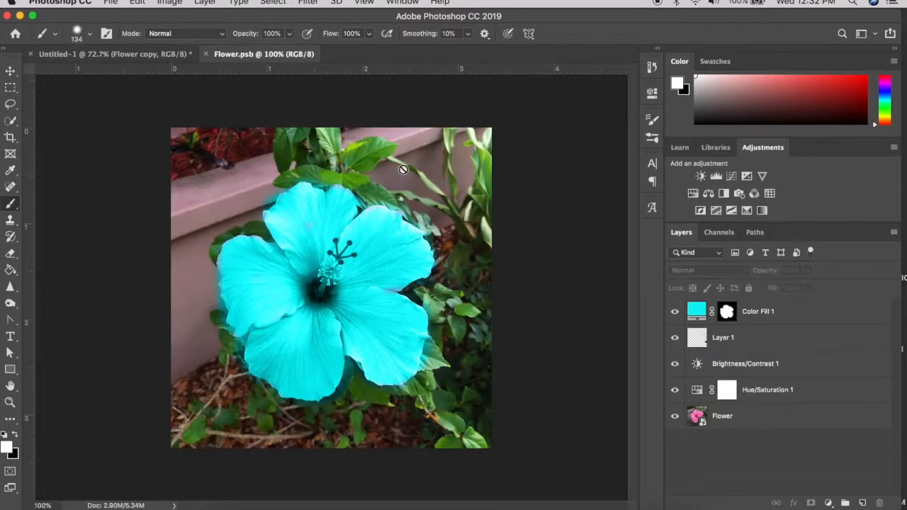
pyautogui.click(166, 57)
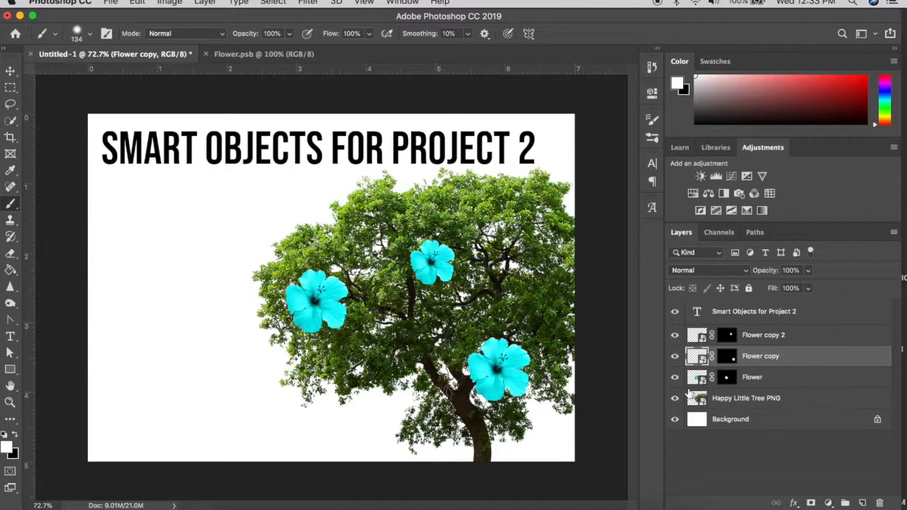
pyautogui.click(281, 59)
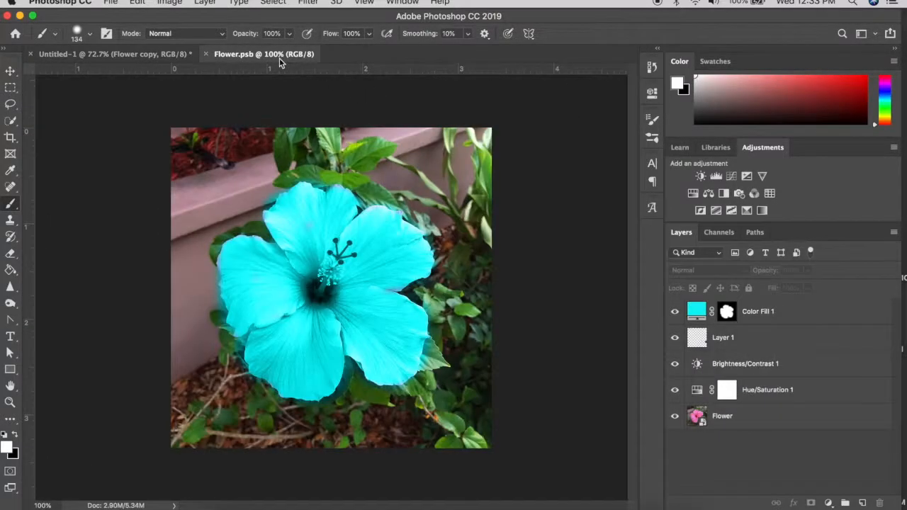
pyautogui.click(674, 314)
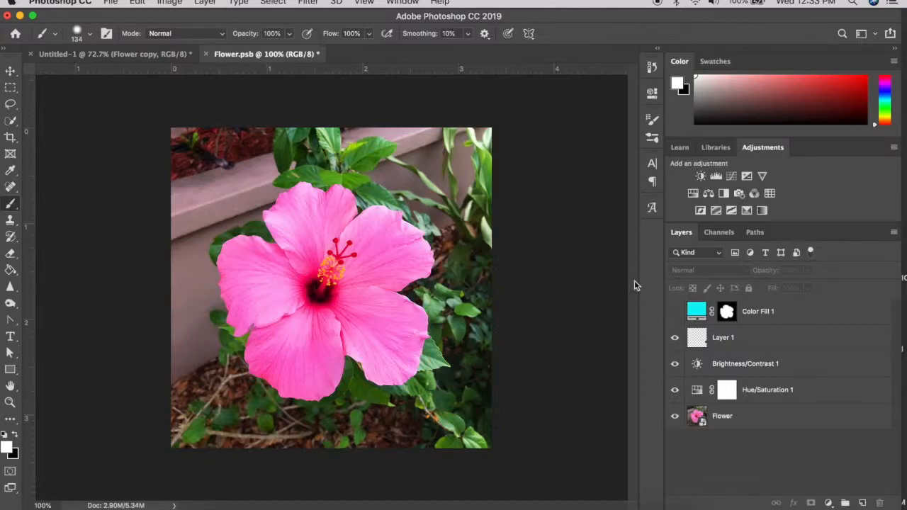
pyautogui.click(170, 55)
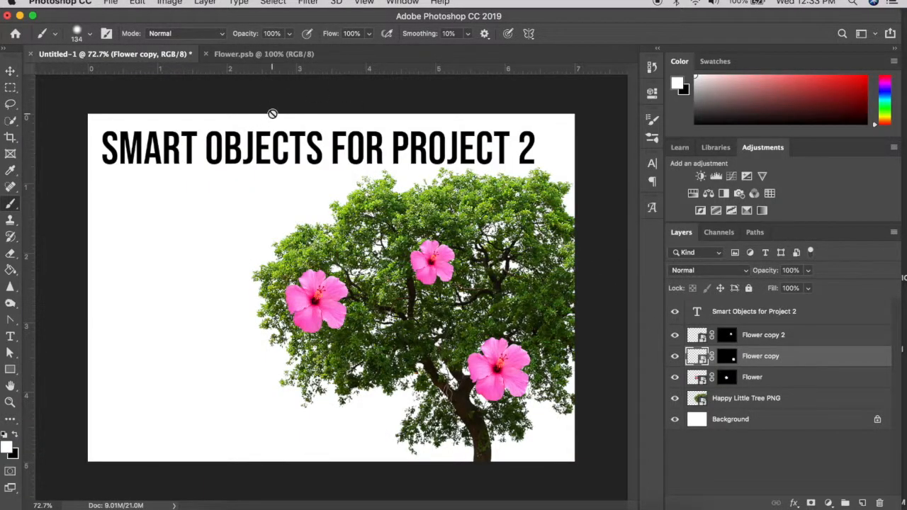